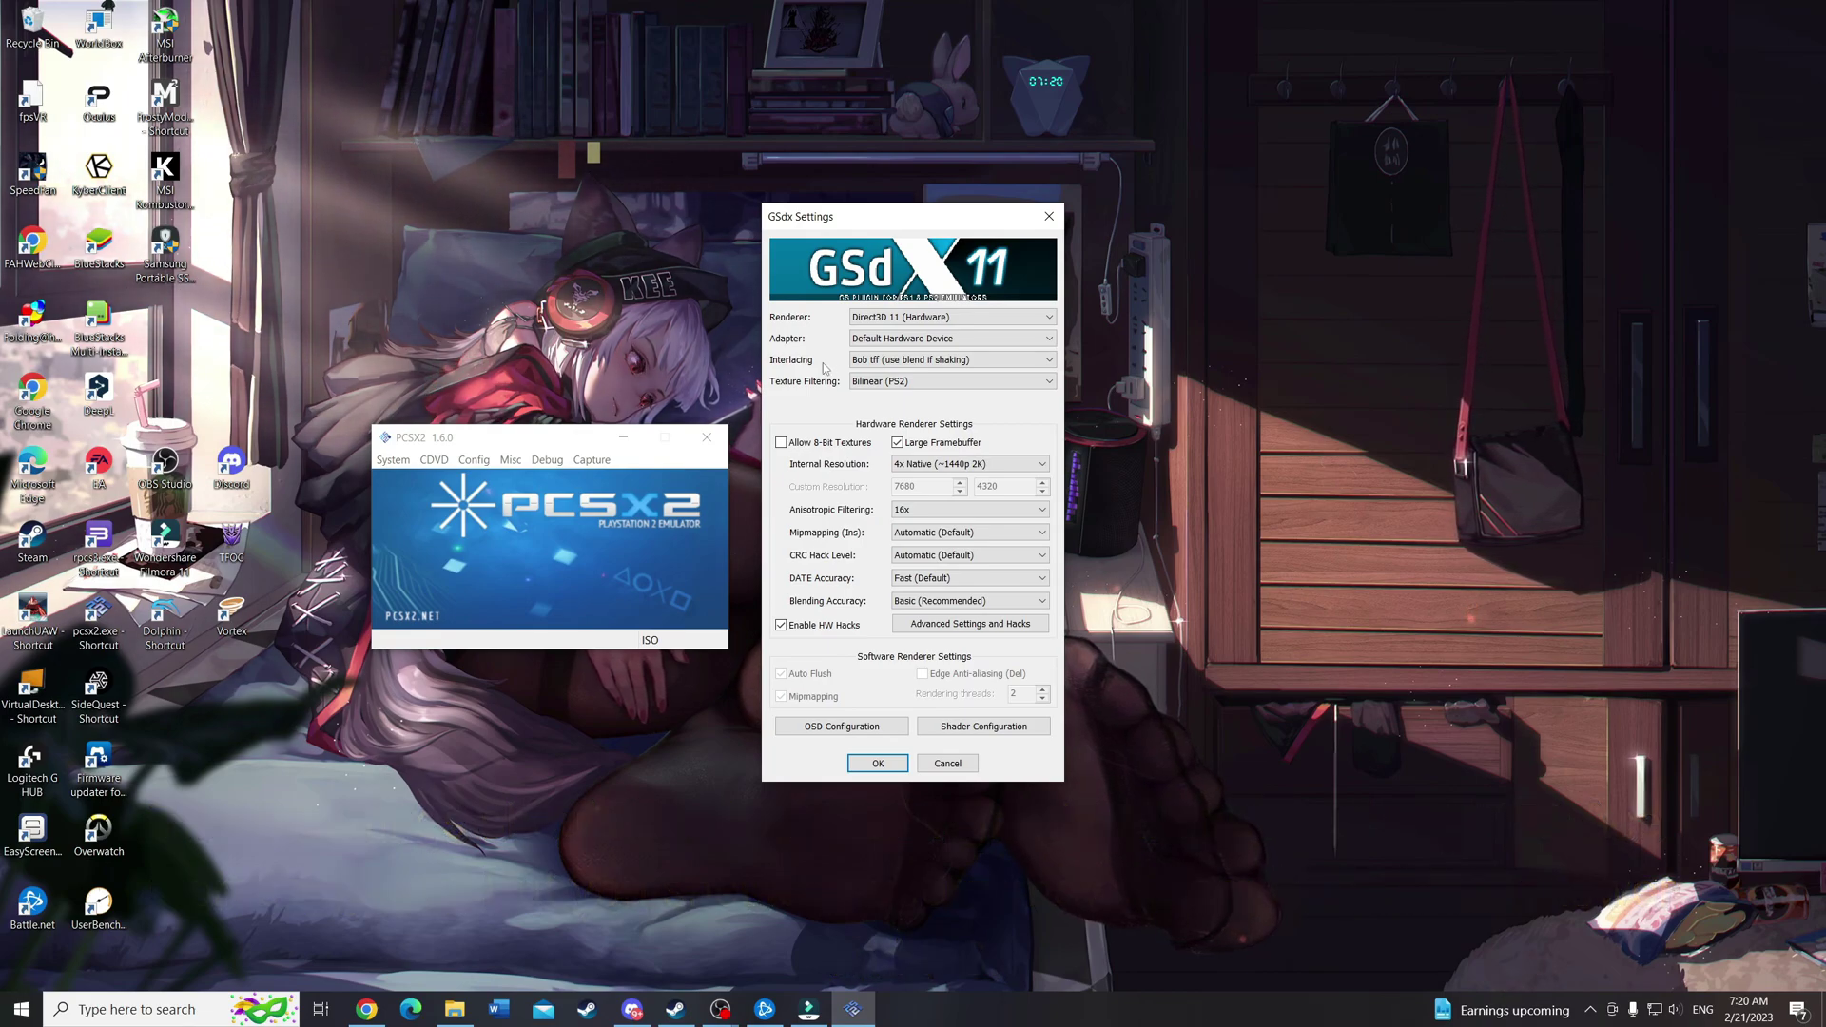
Step: Review the interlacing modes and leave interlacing set to Bob tff
click(970, 510)
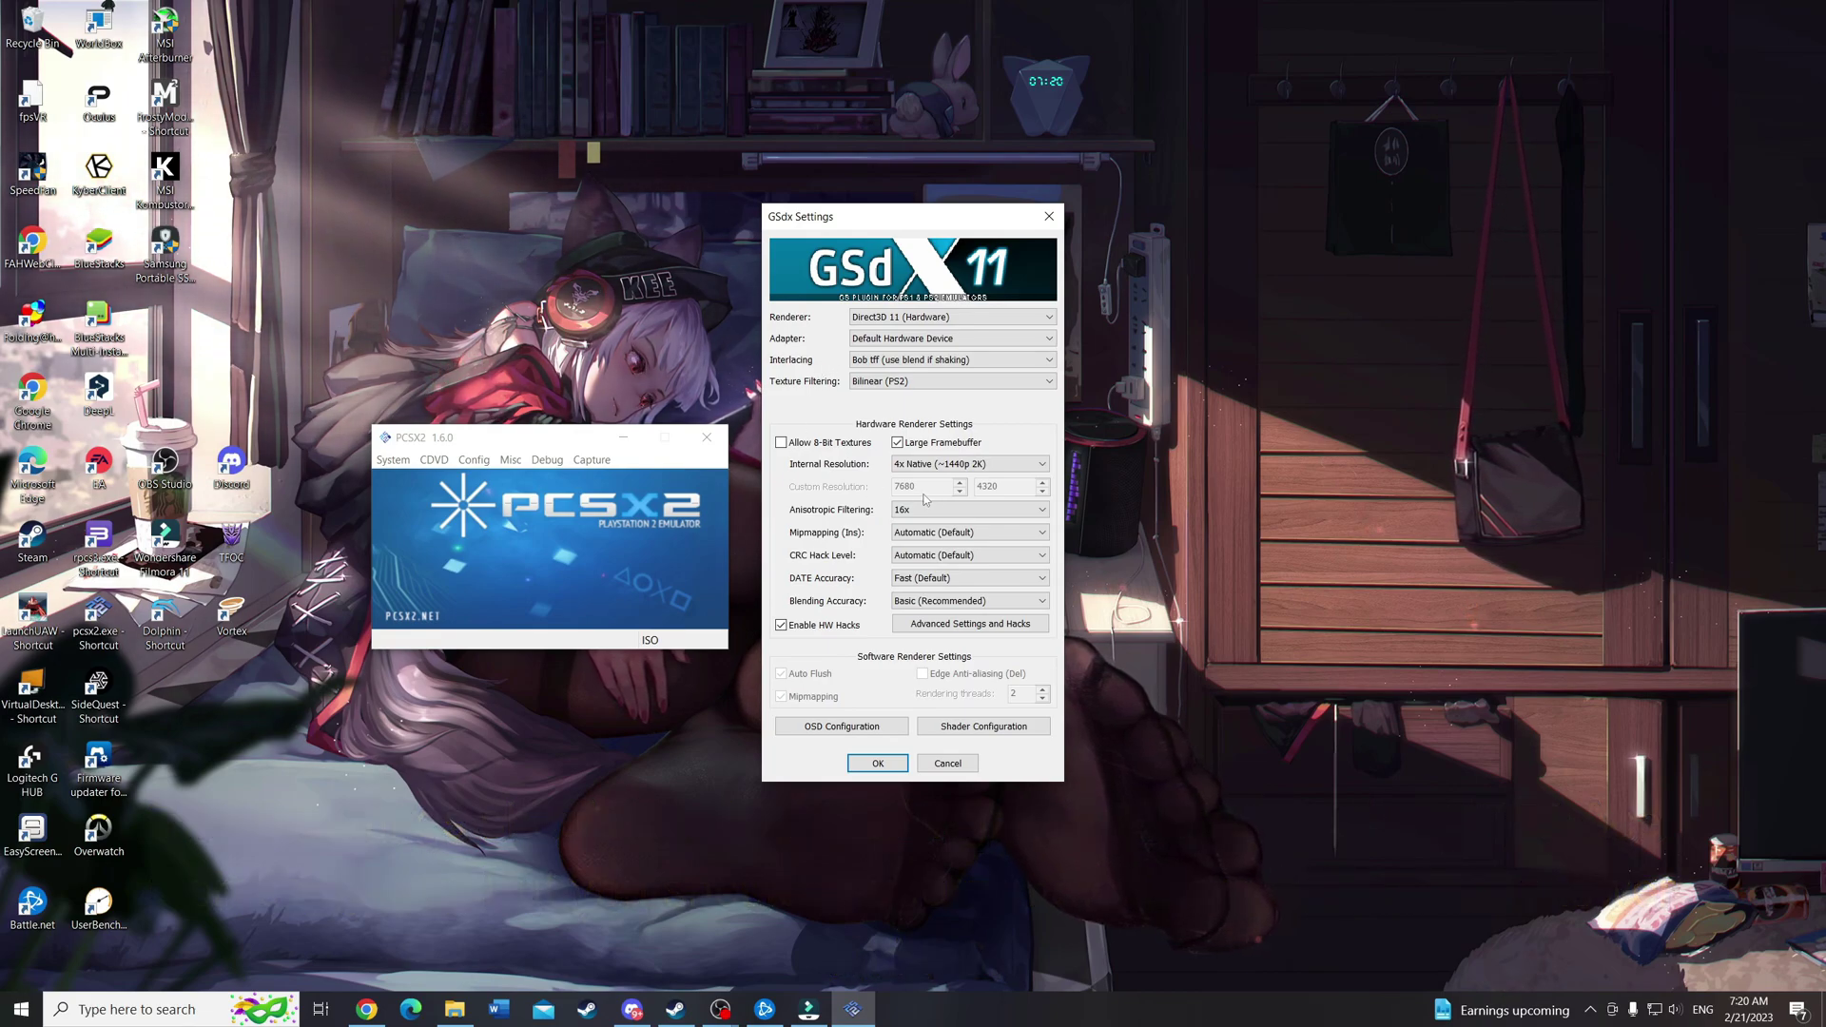
click(870, 360)
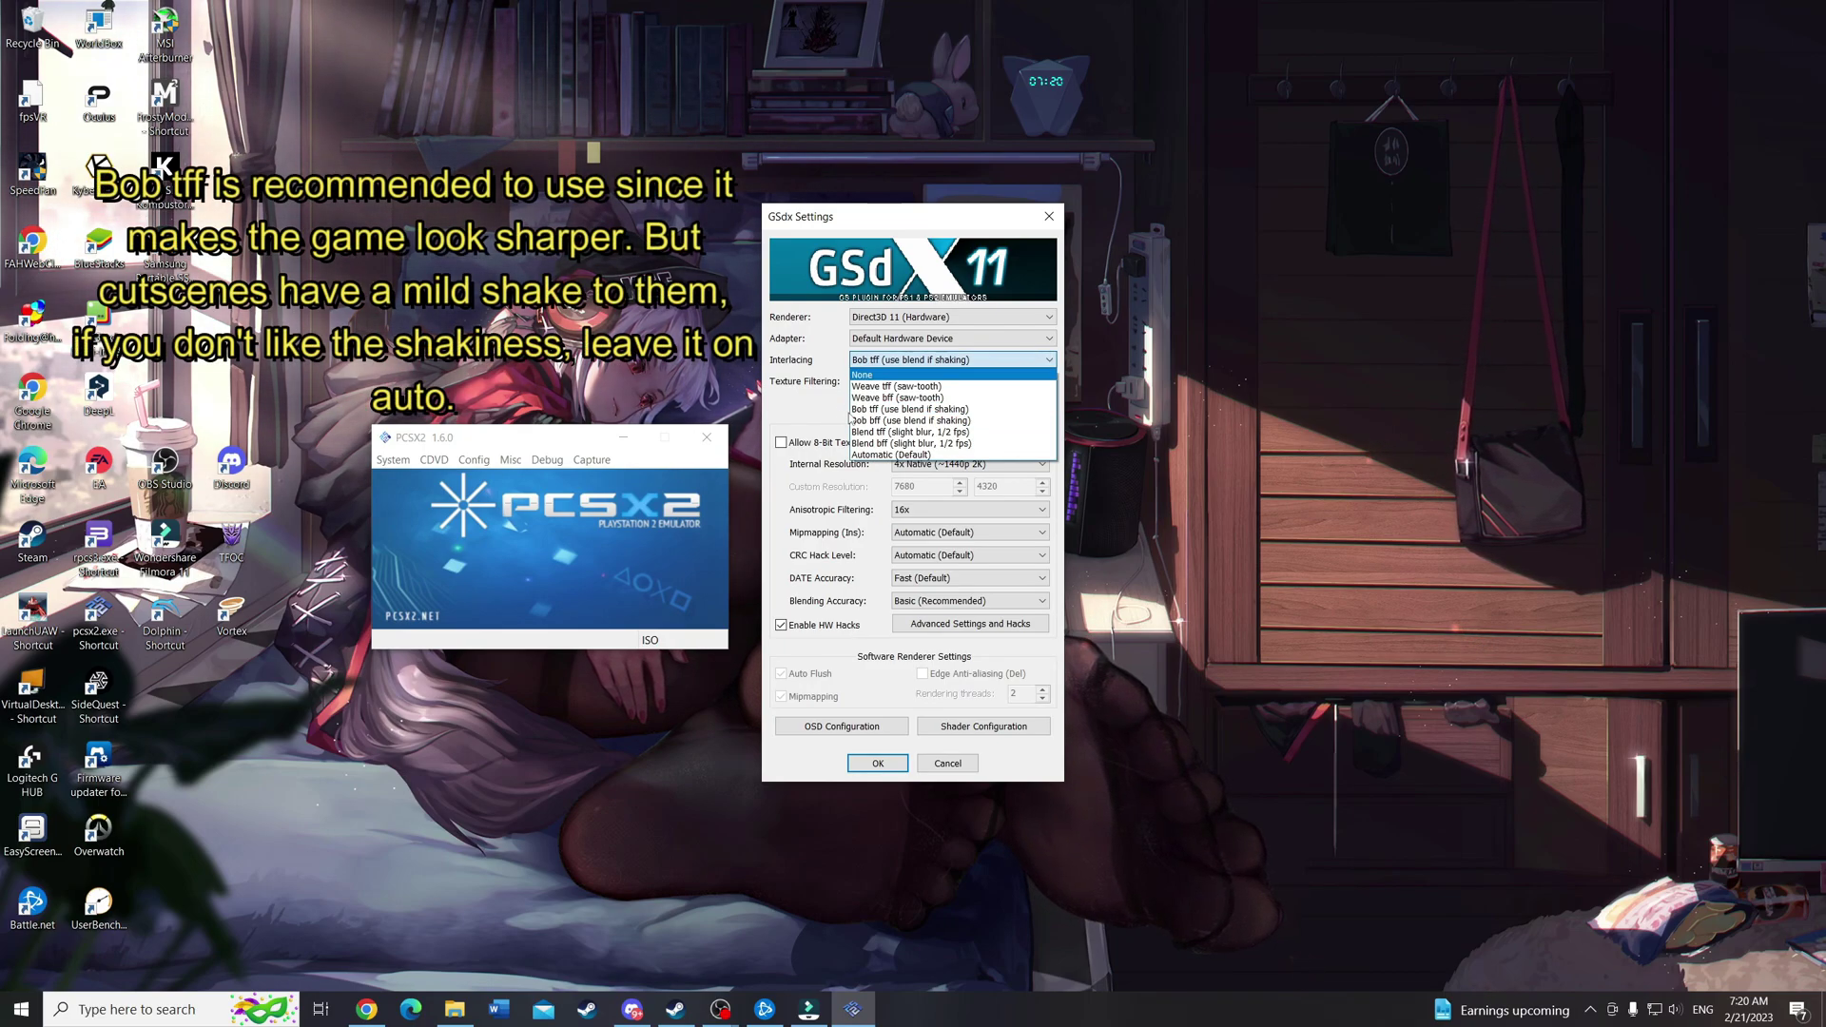
click(873, 361)
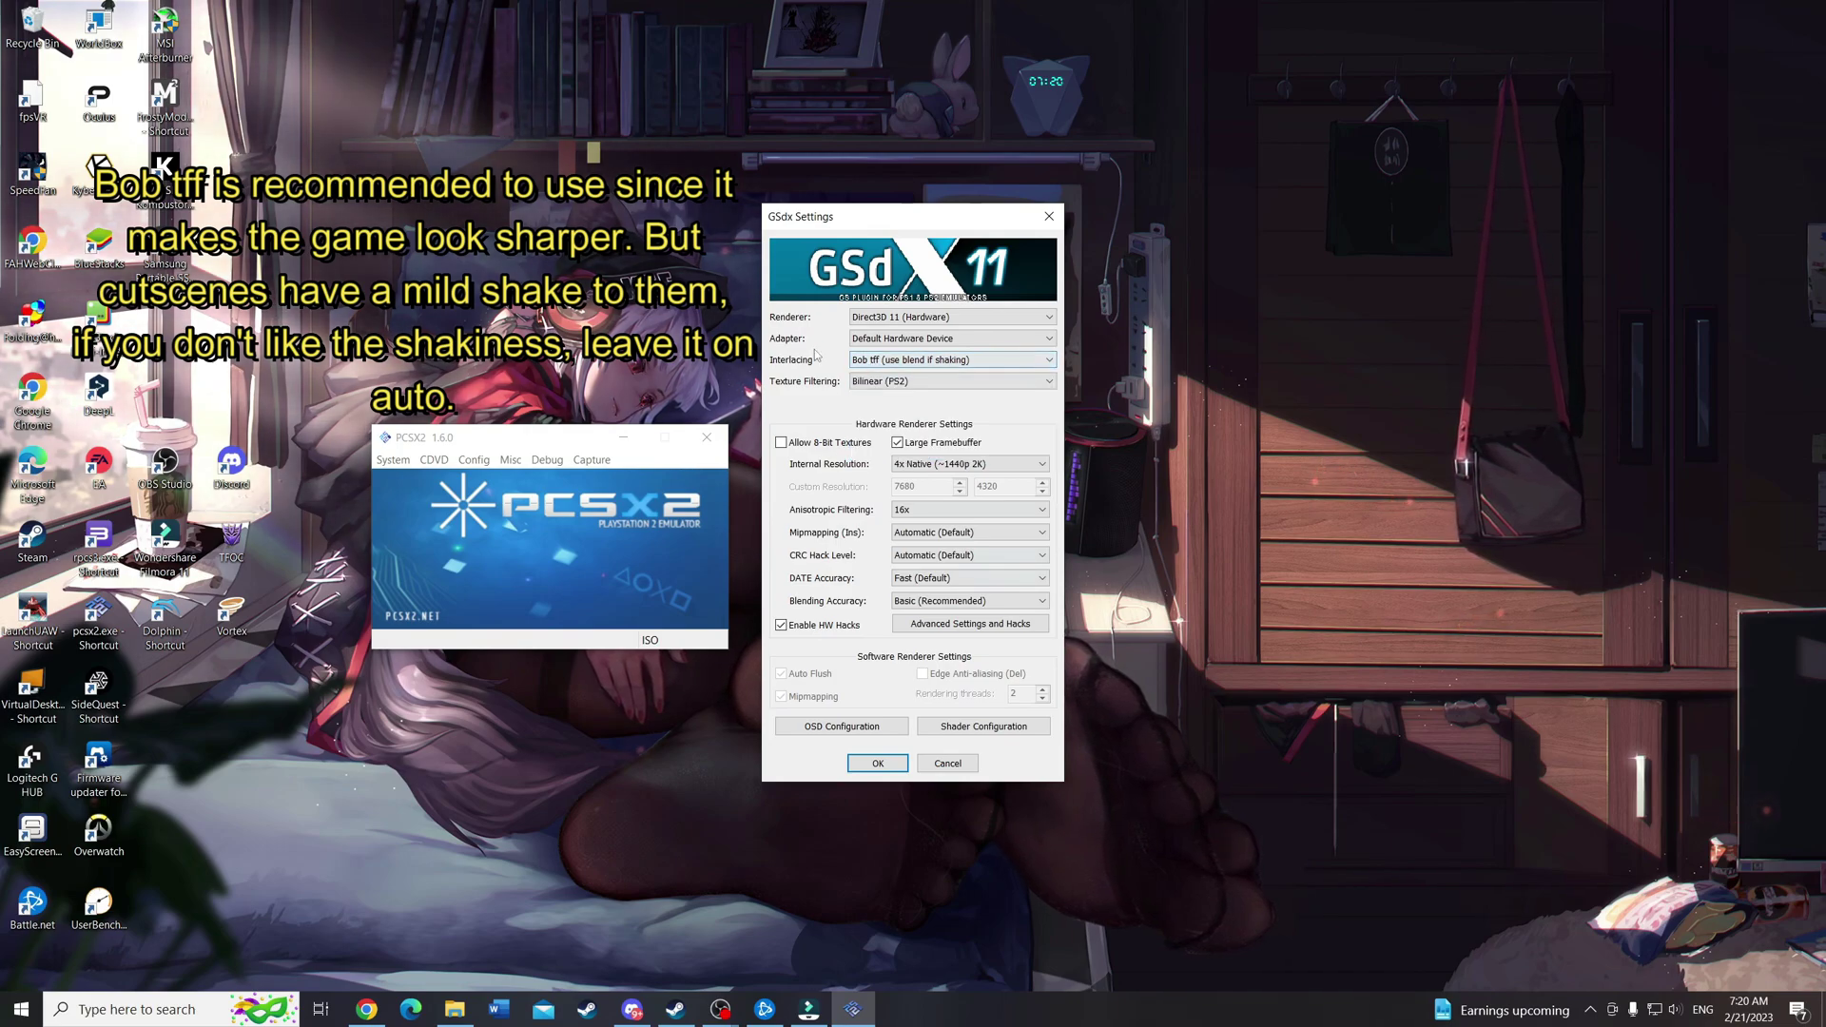
click(886, 366)
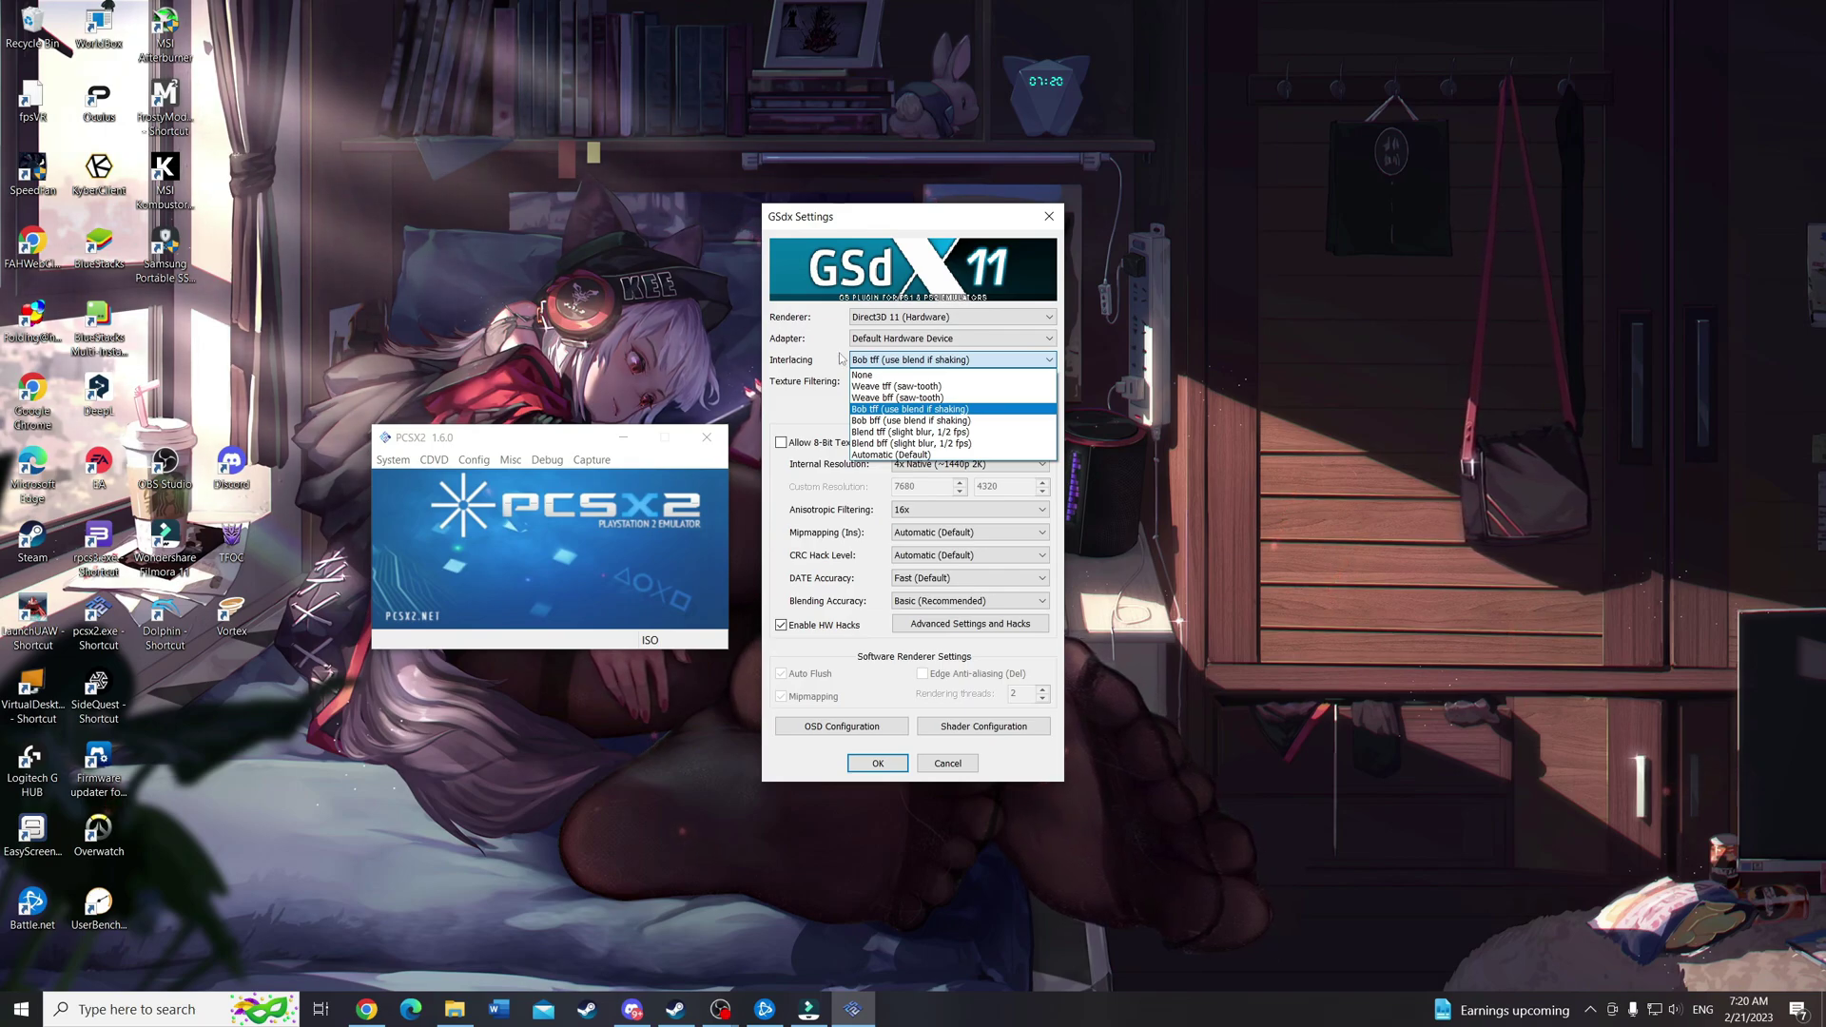
click(884, 366)
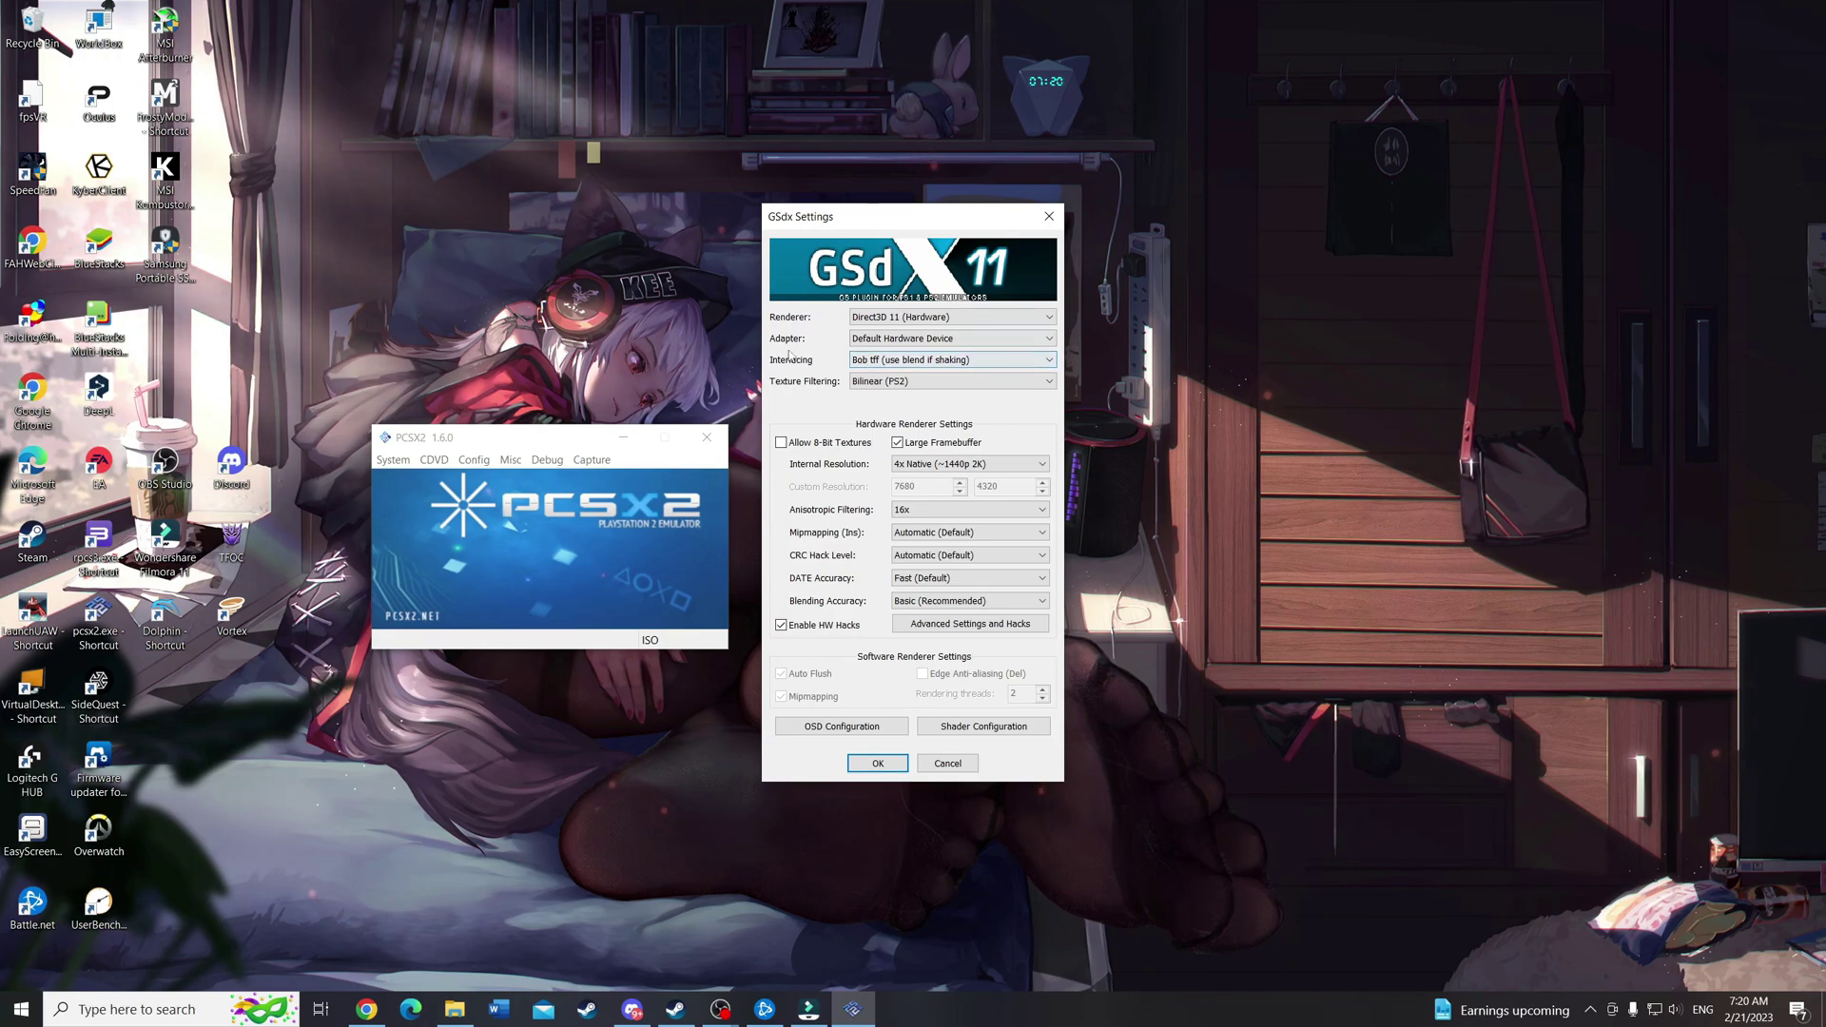
click(962, 360)
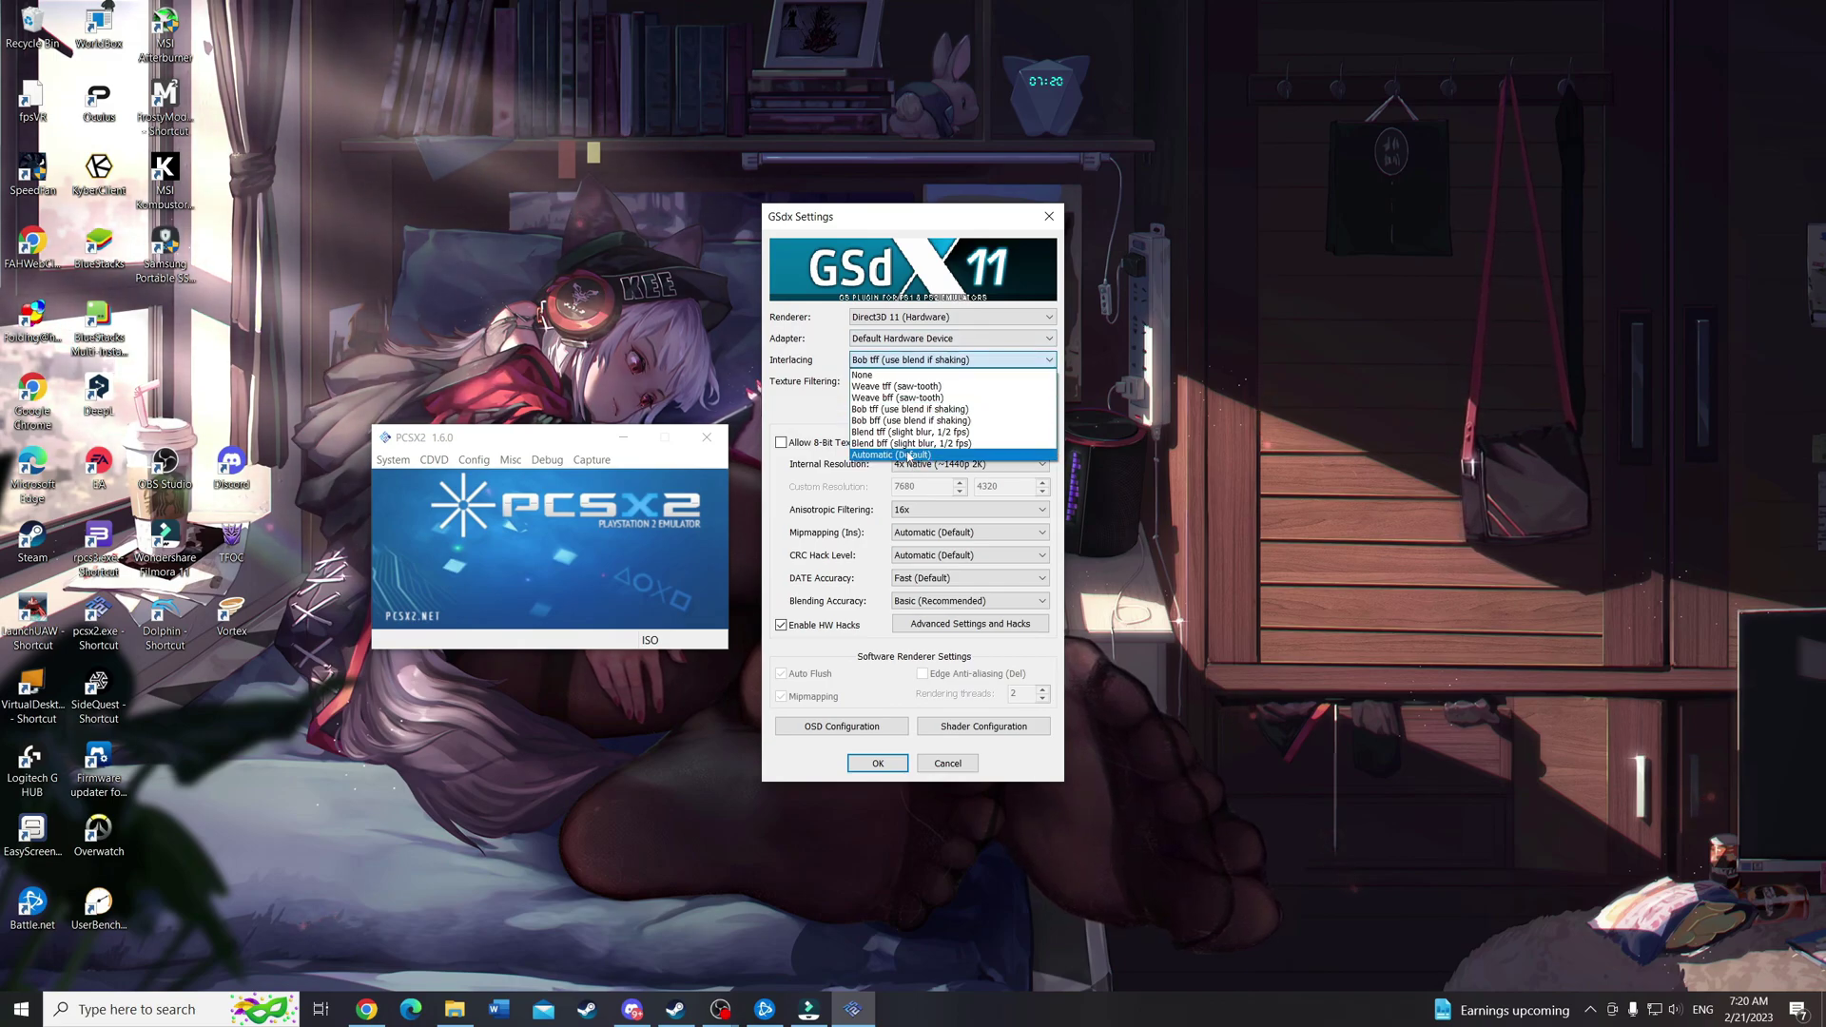
click(904, 364)
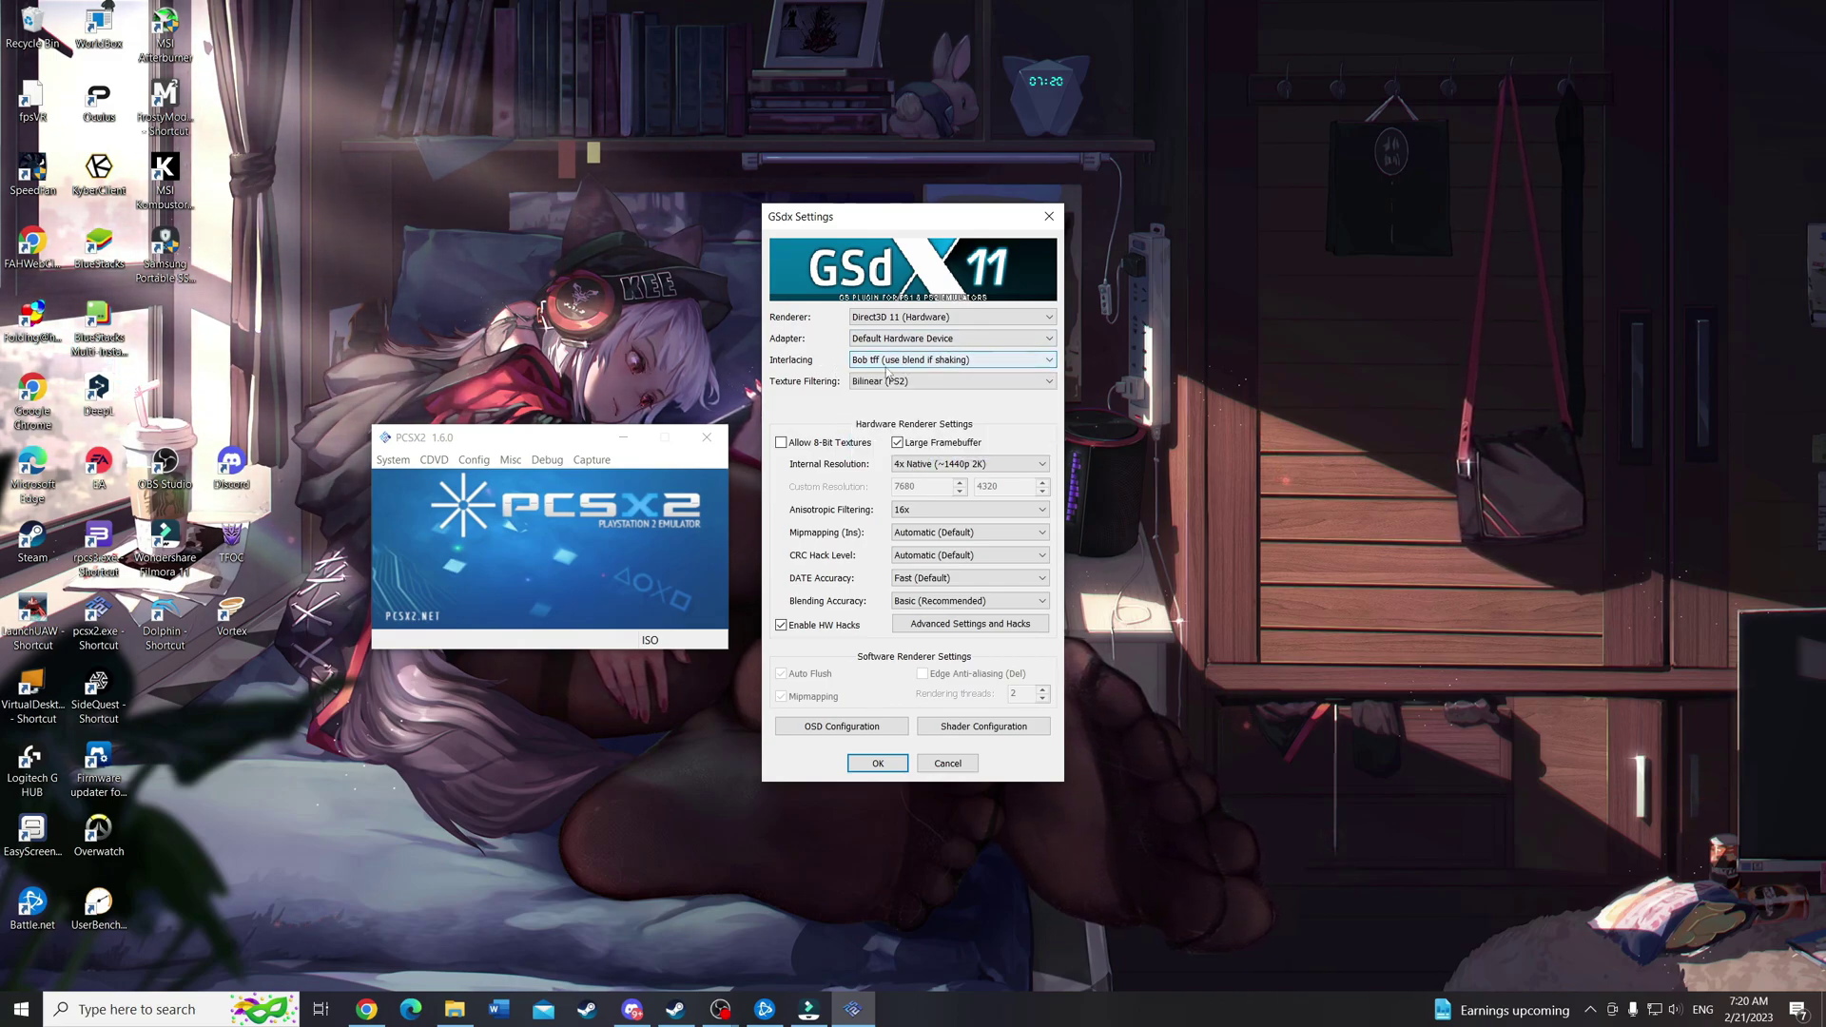
click(884, 363)
click(886, 364)
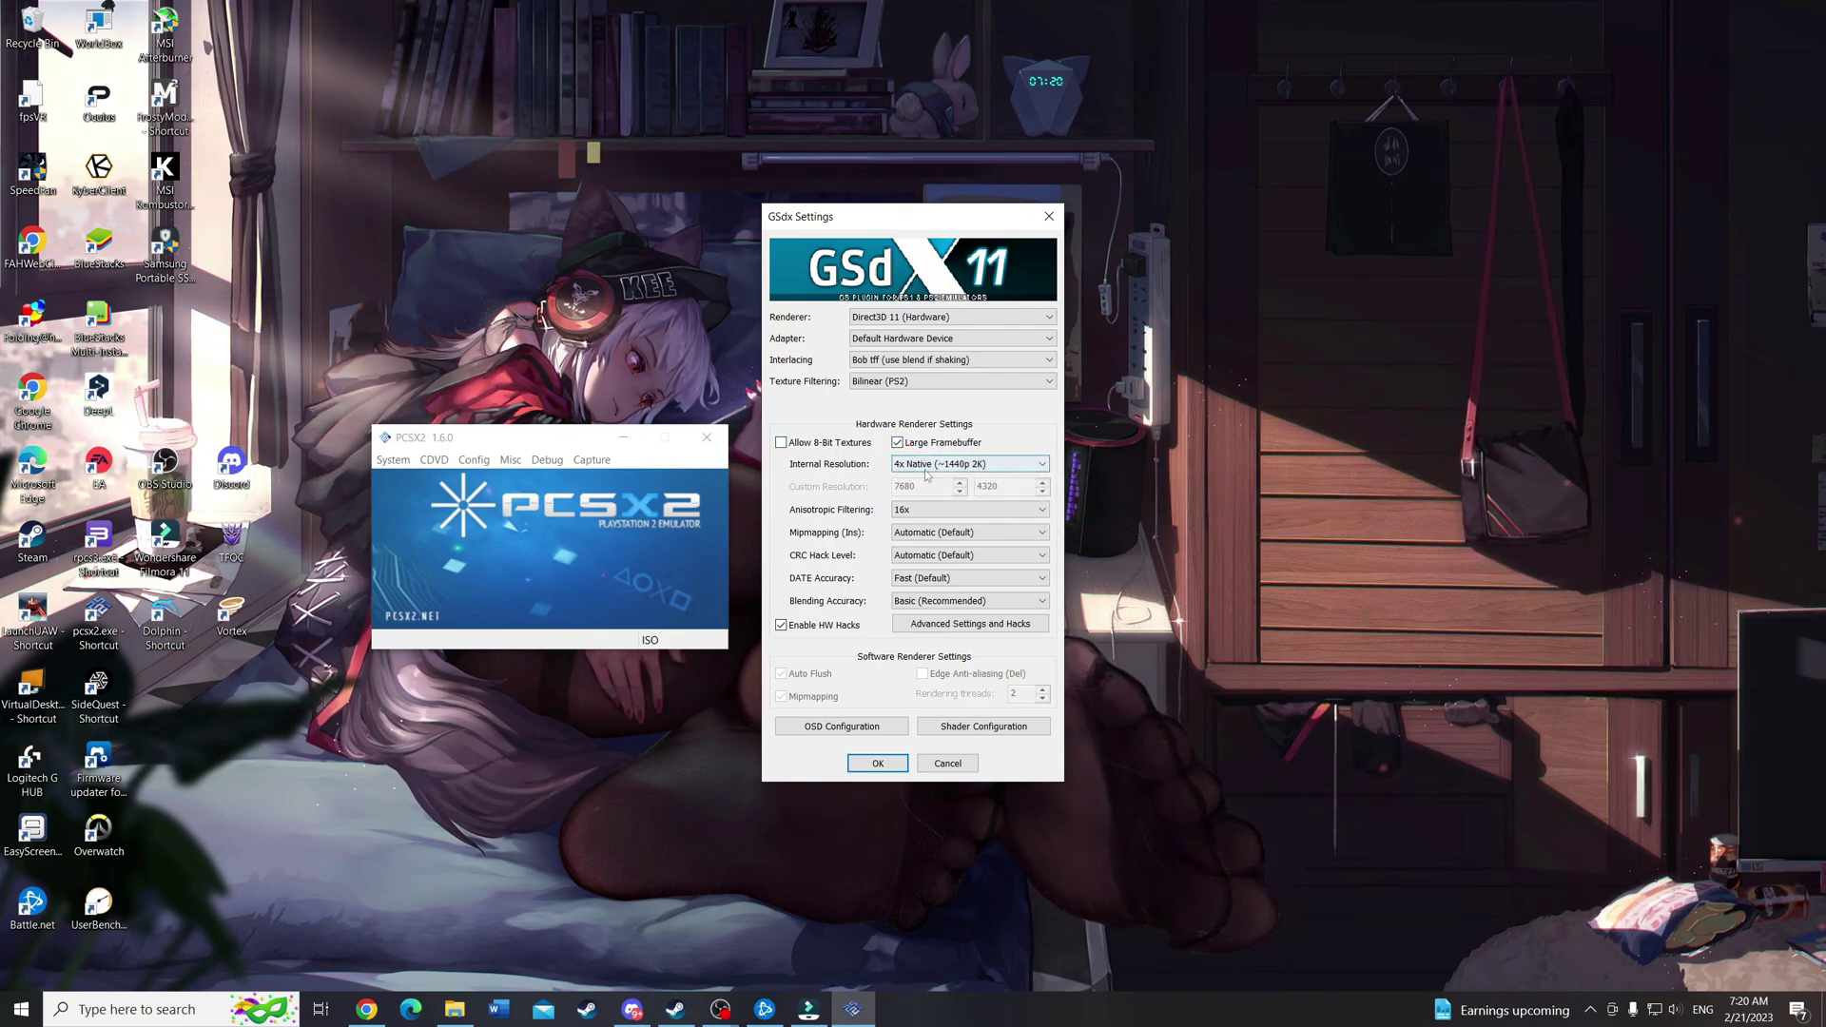
Step: Set the internal resolution to 8x Native (~2880p 5K)
click(926, 472)
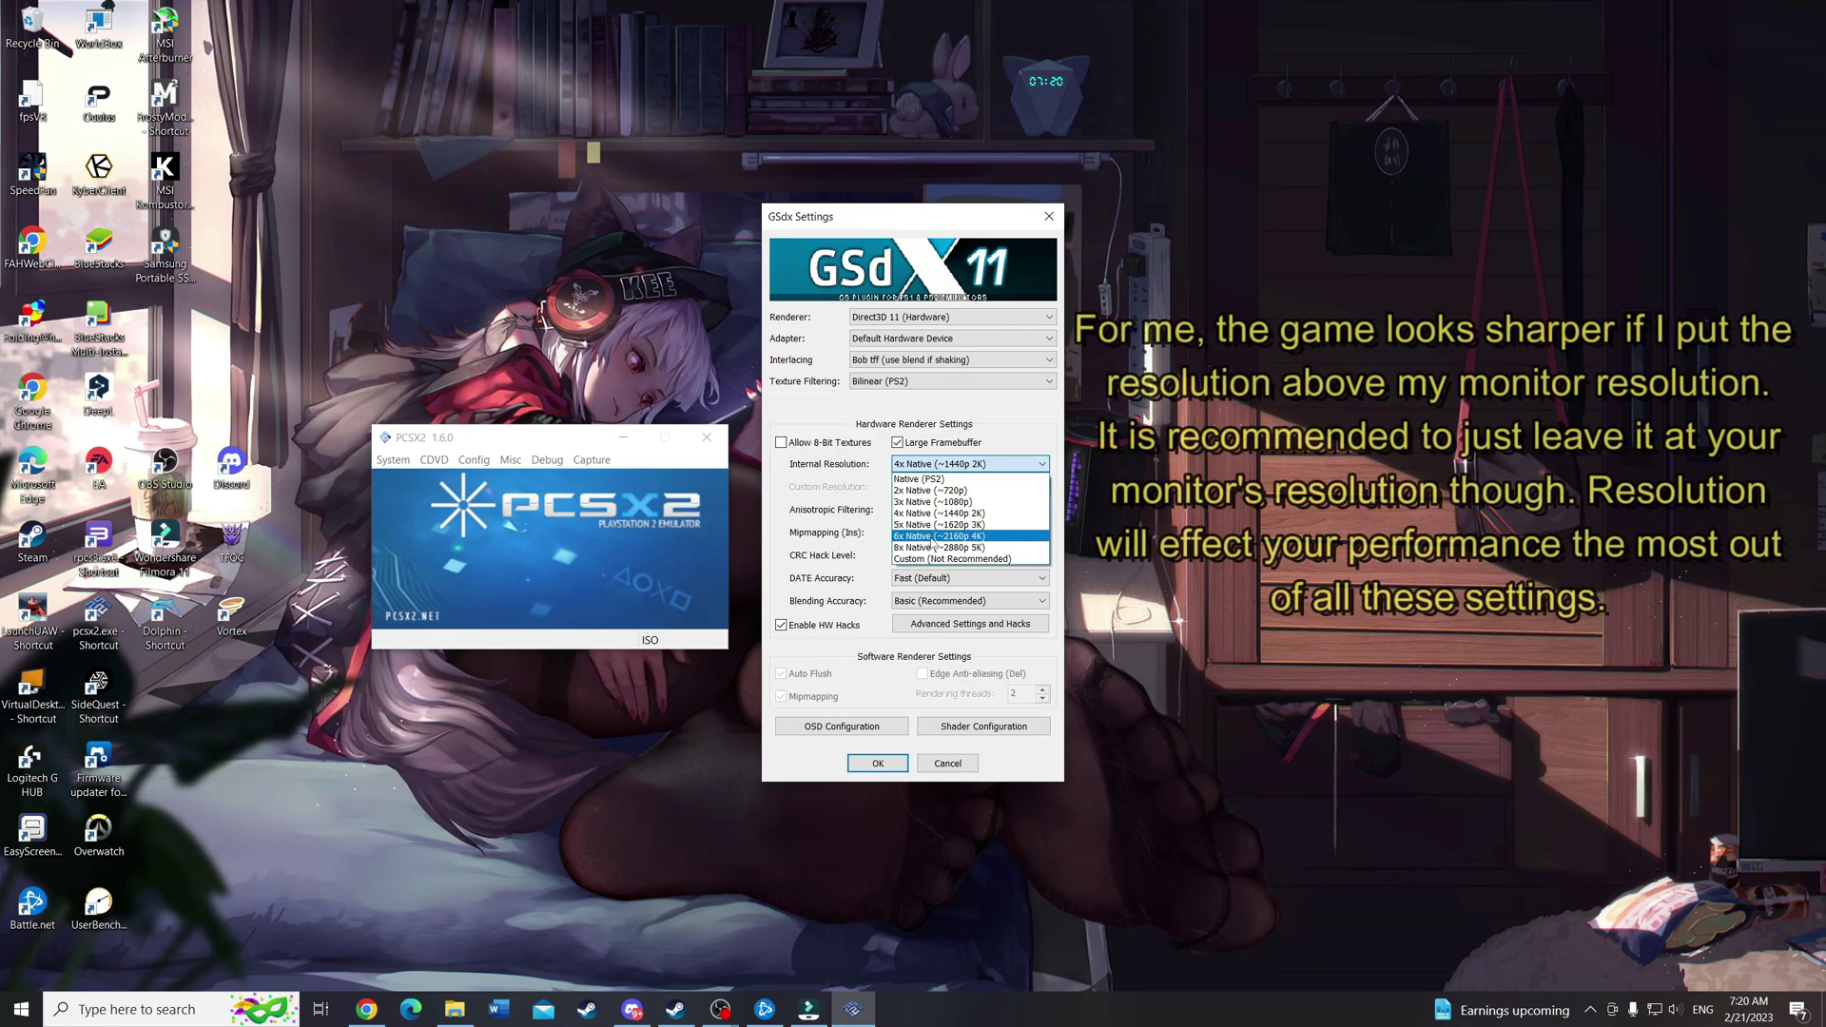
click(935, 546)
click(931, 465)
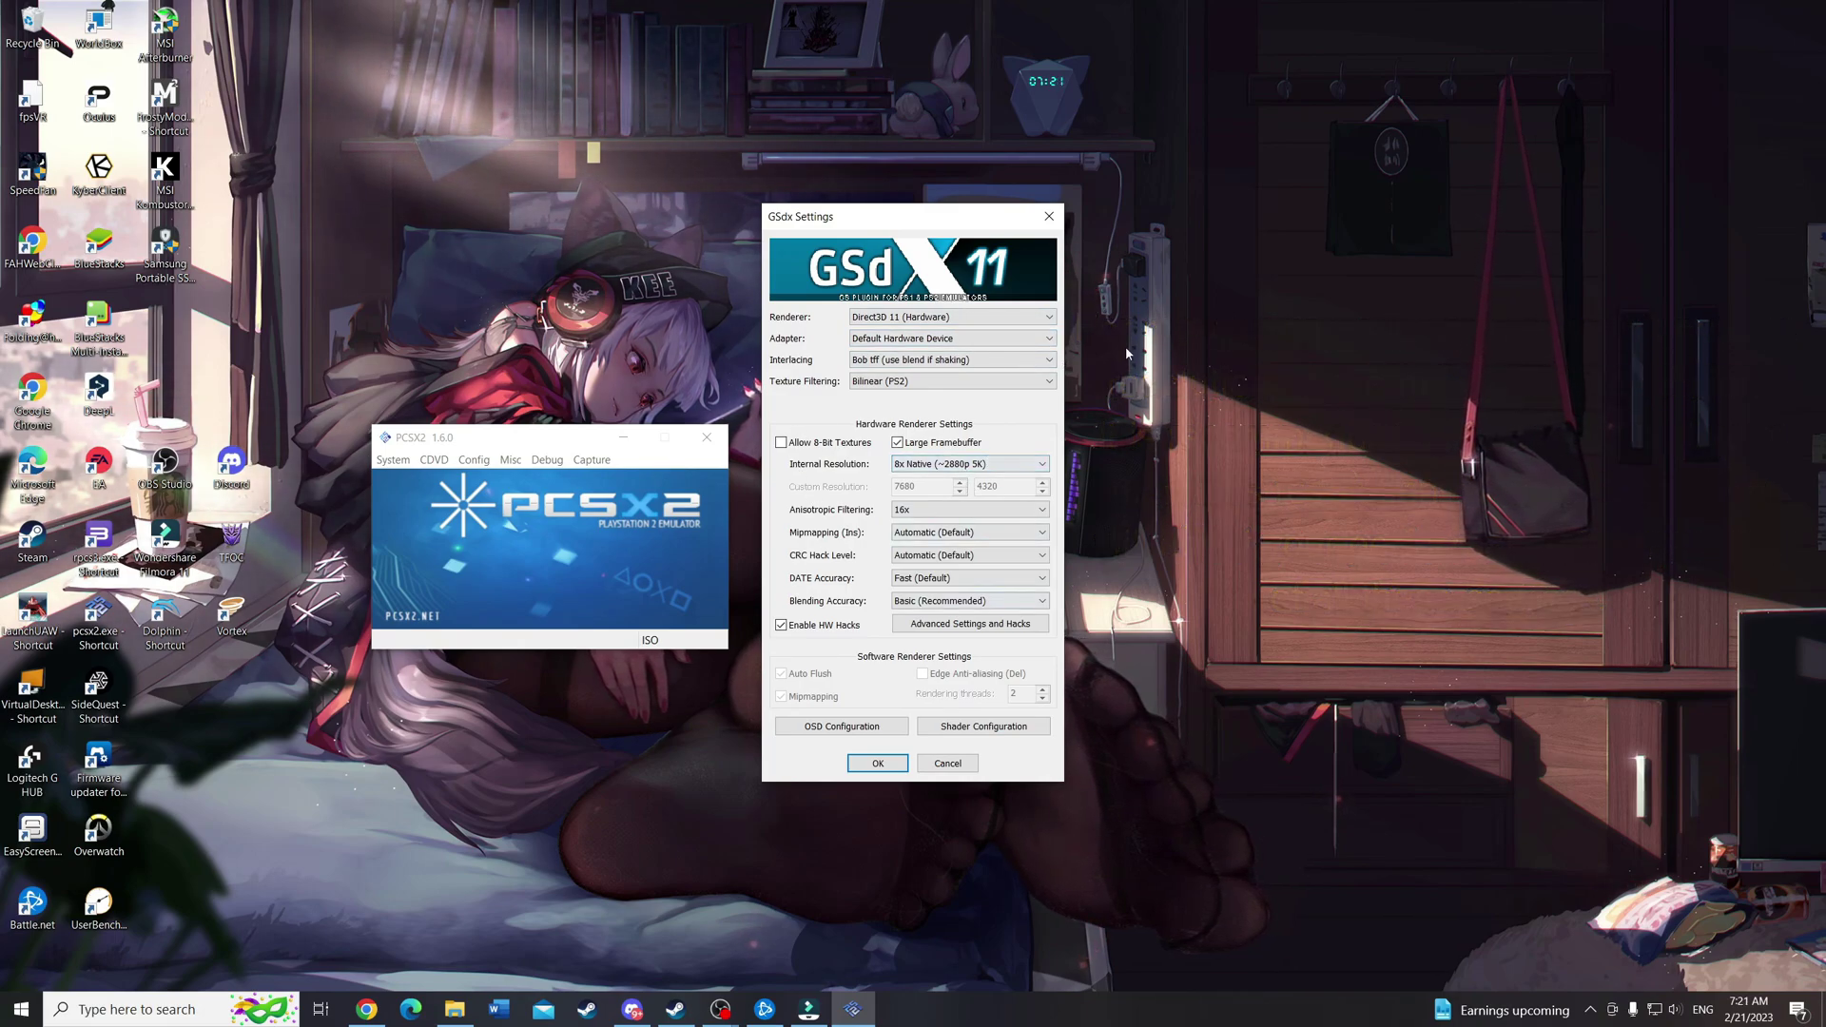
Step: Keep anisotropic filtering at 16x, then open and close Advanced Settings and Hacks
click(1000, 509)
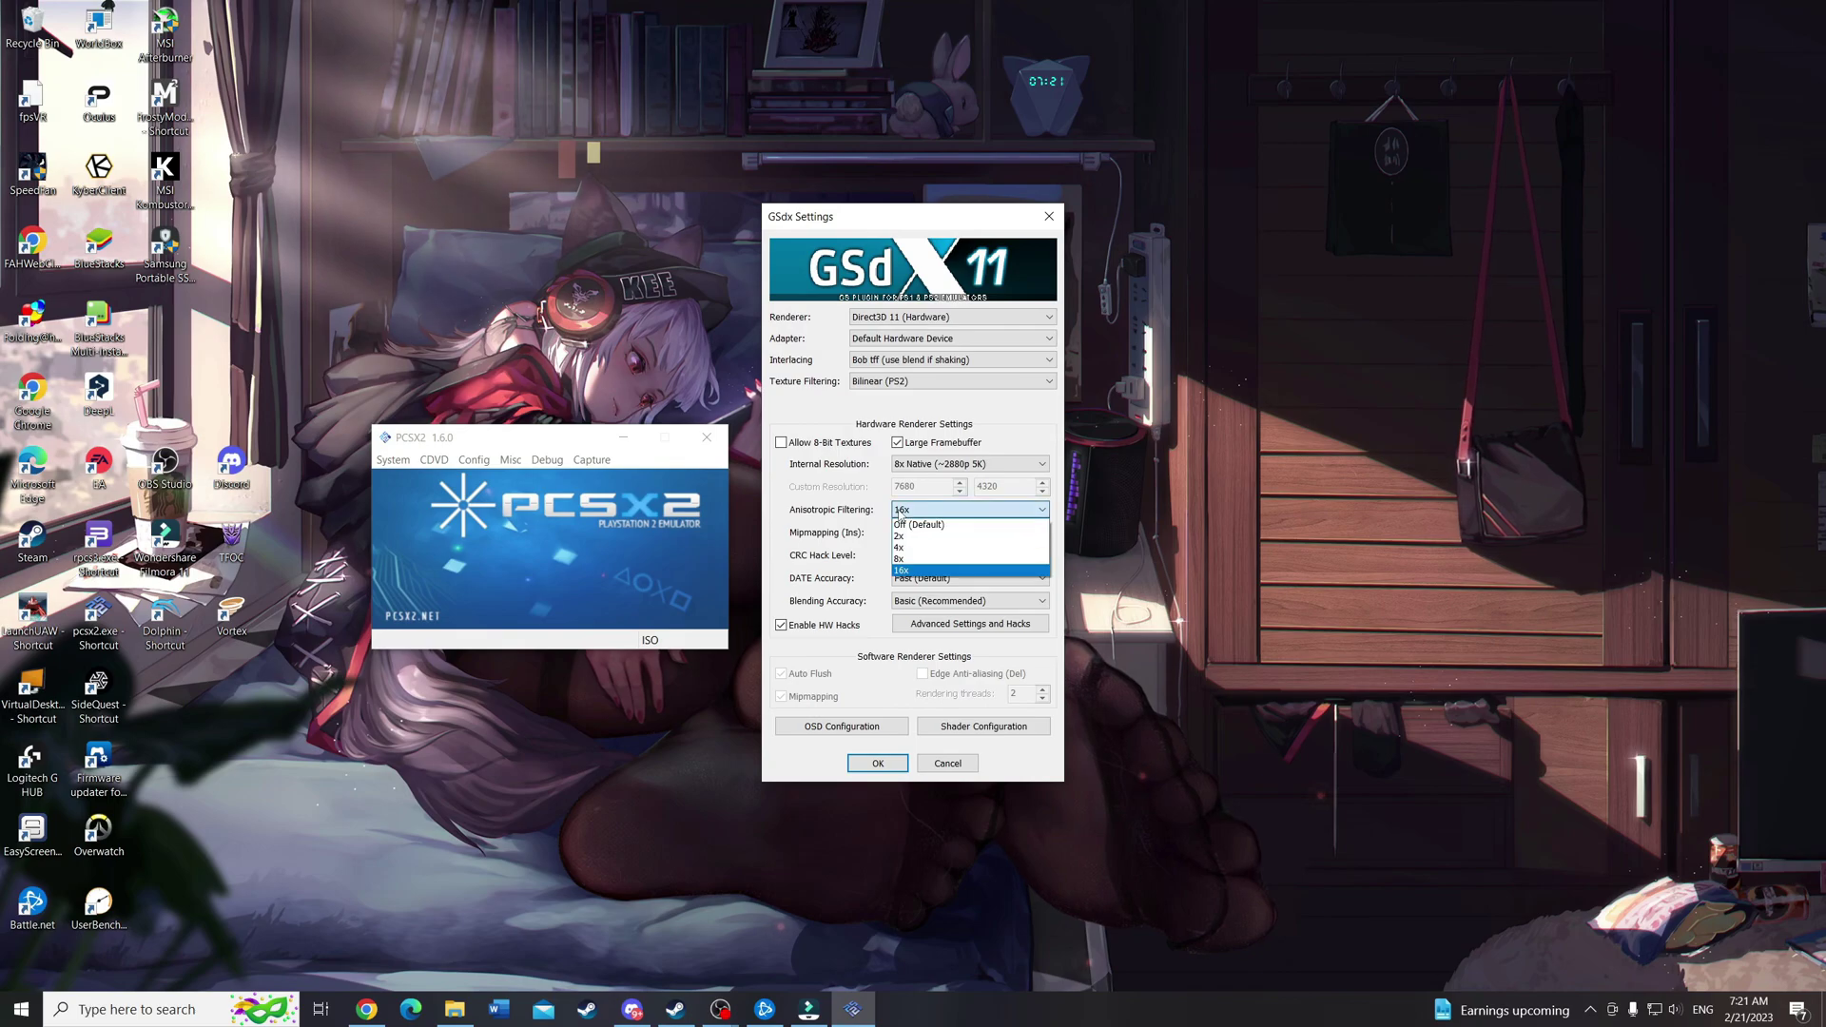
click(970, 570)
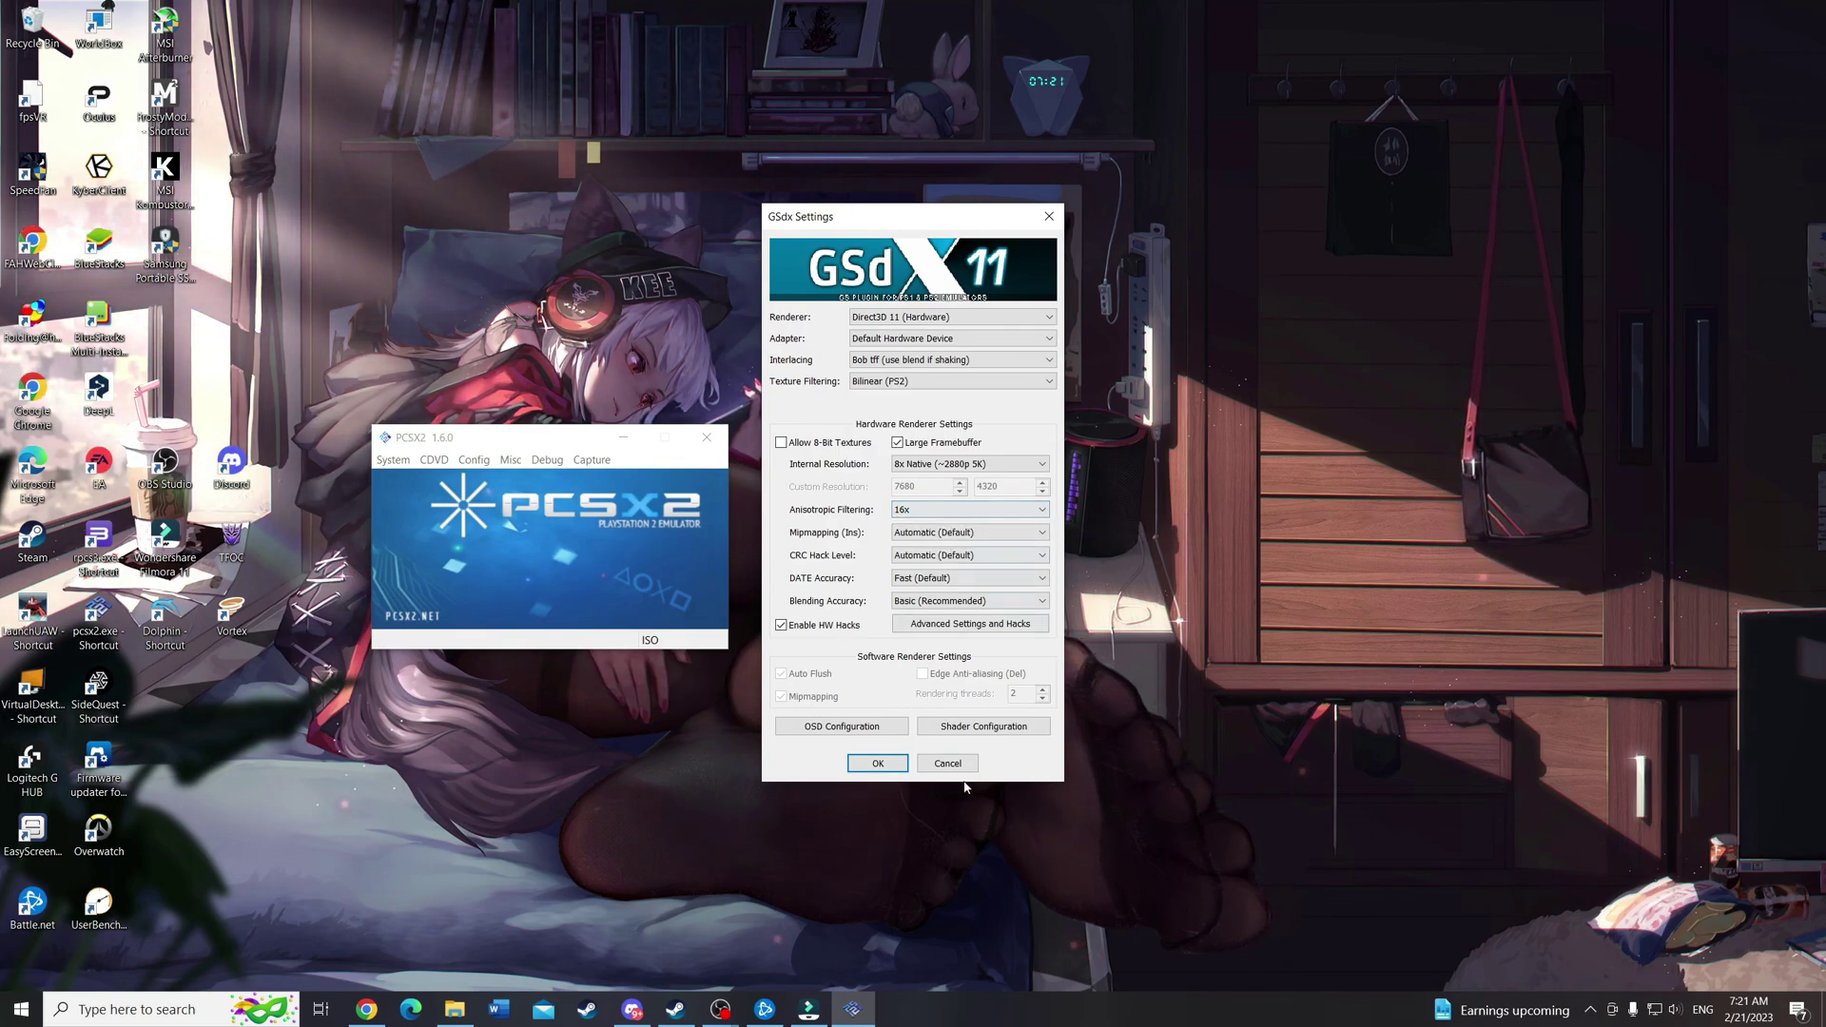
click(970, 624)
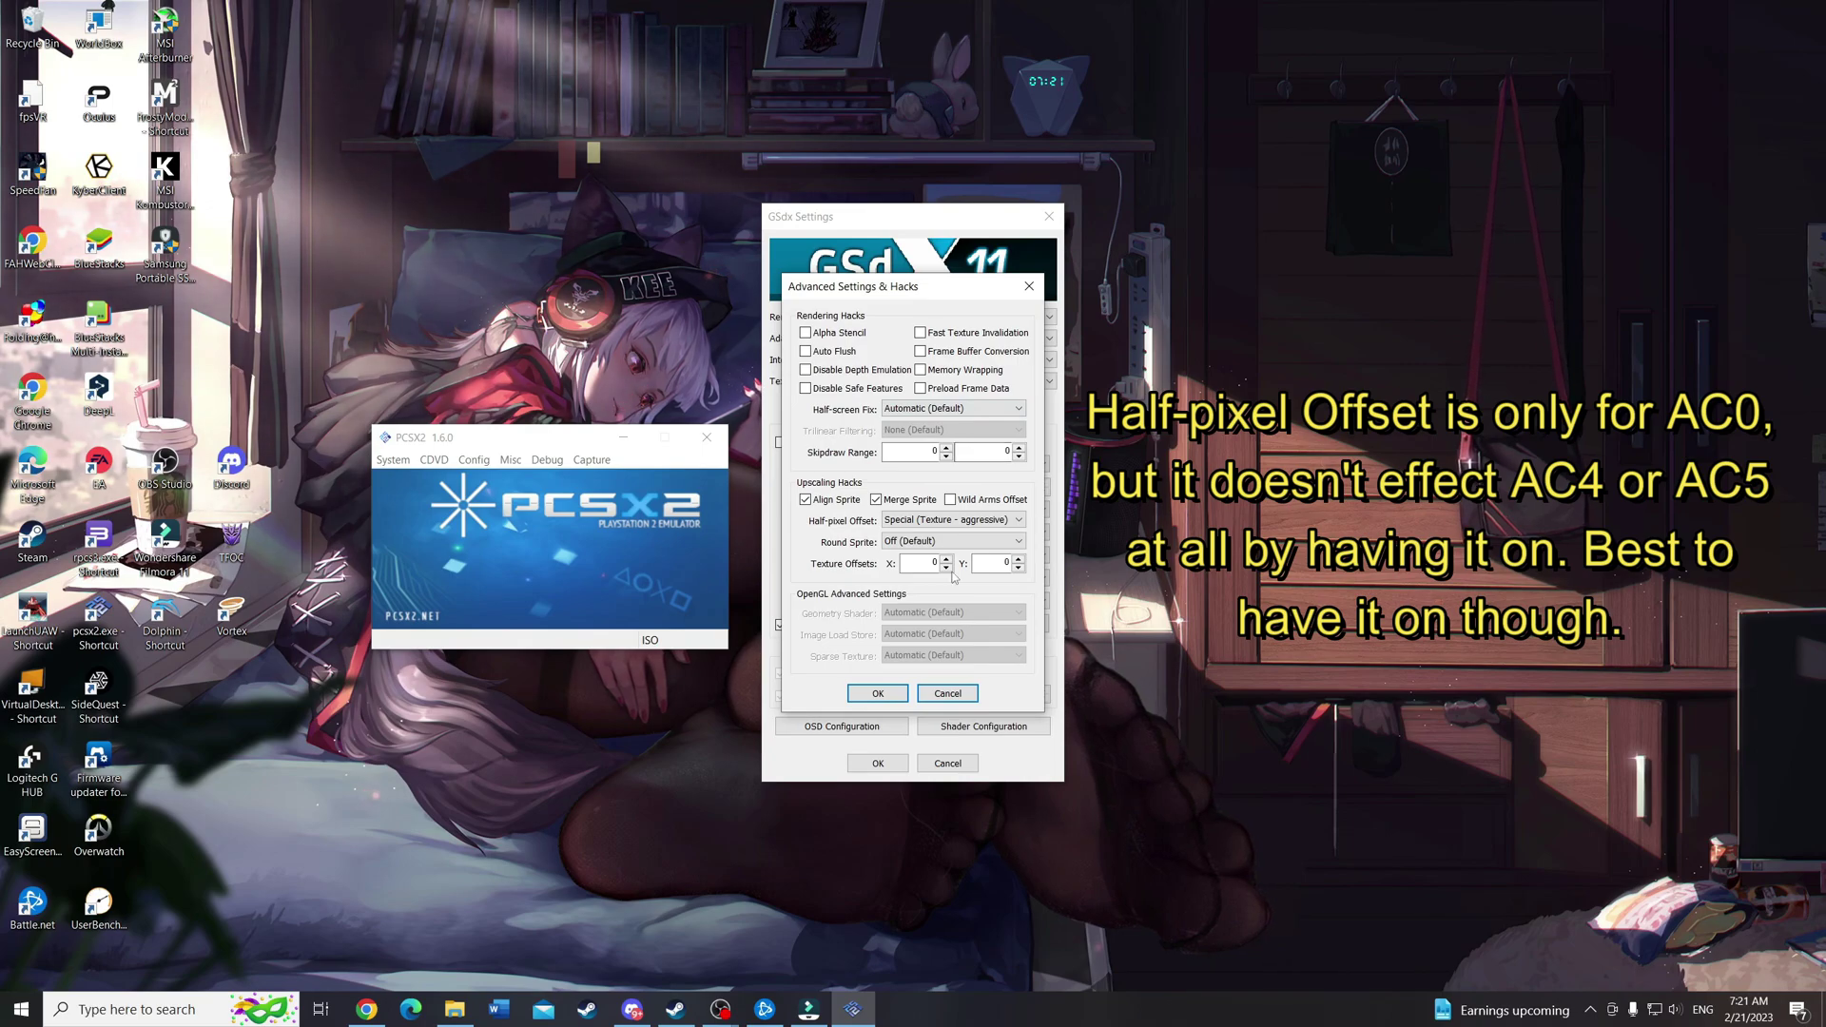
click(899, 697)
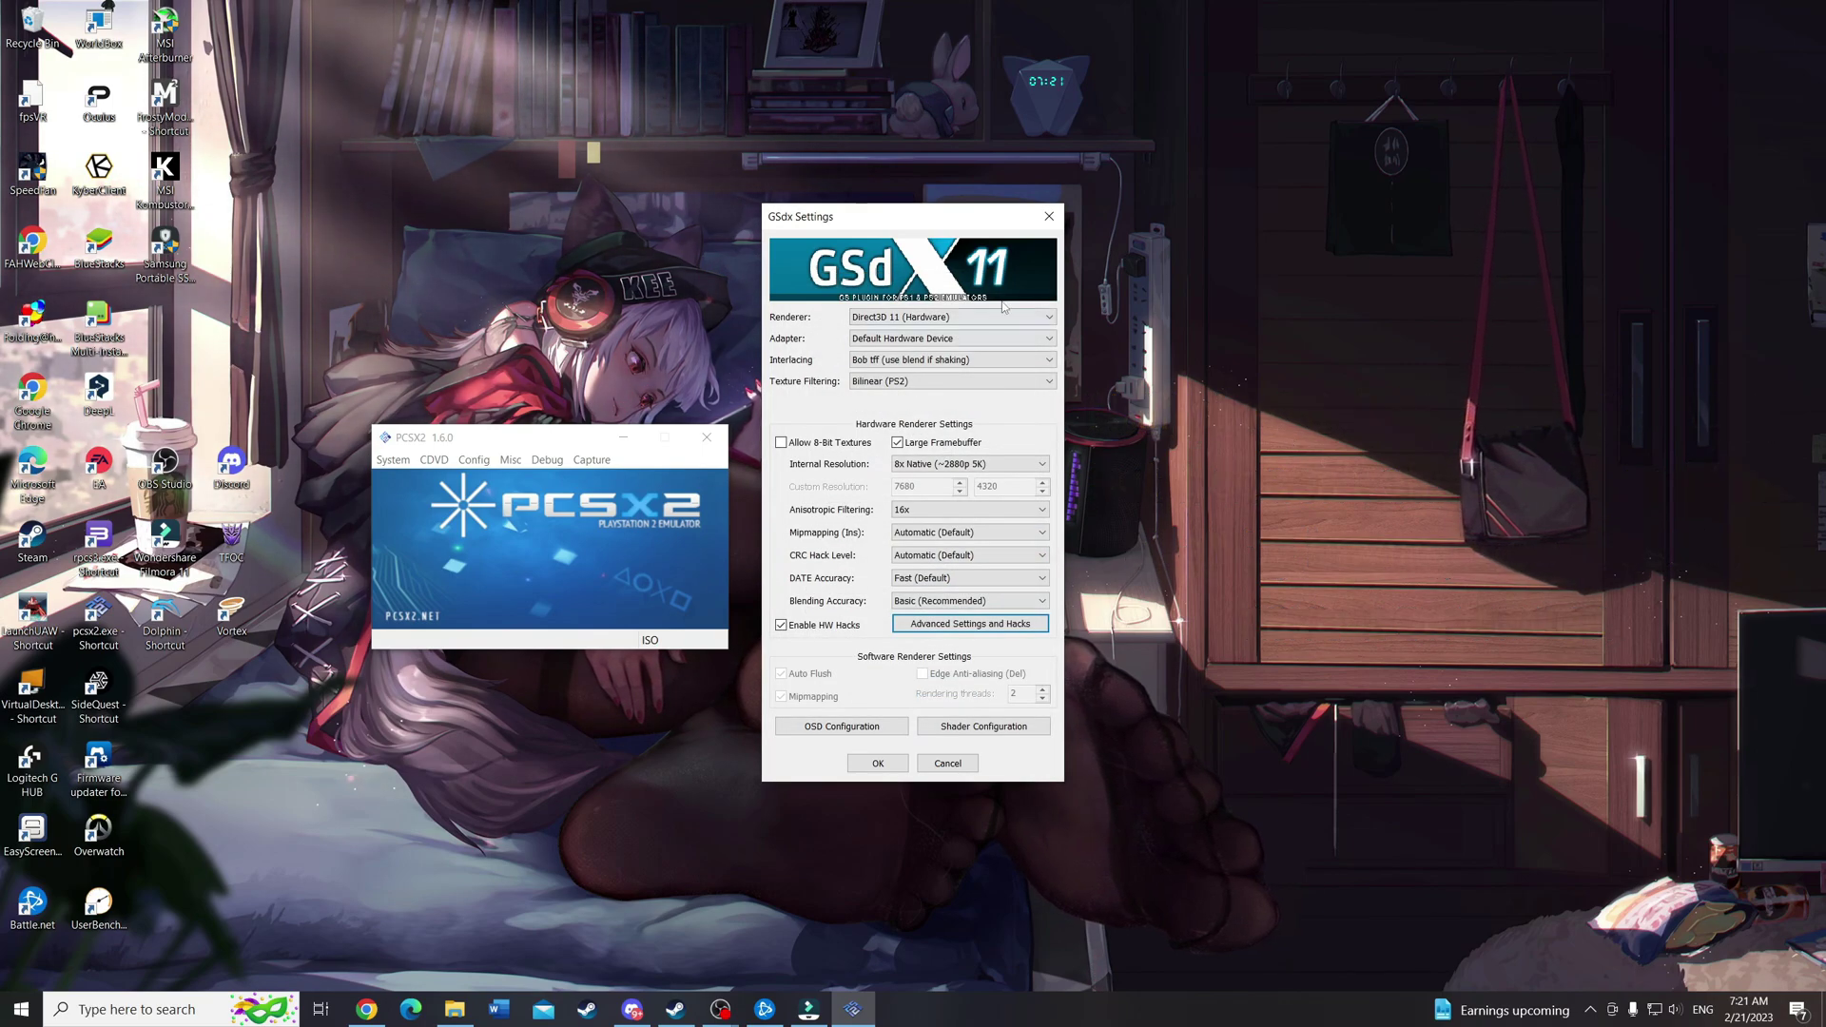
drag(947, 204, 964, 178)
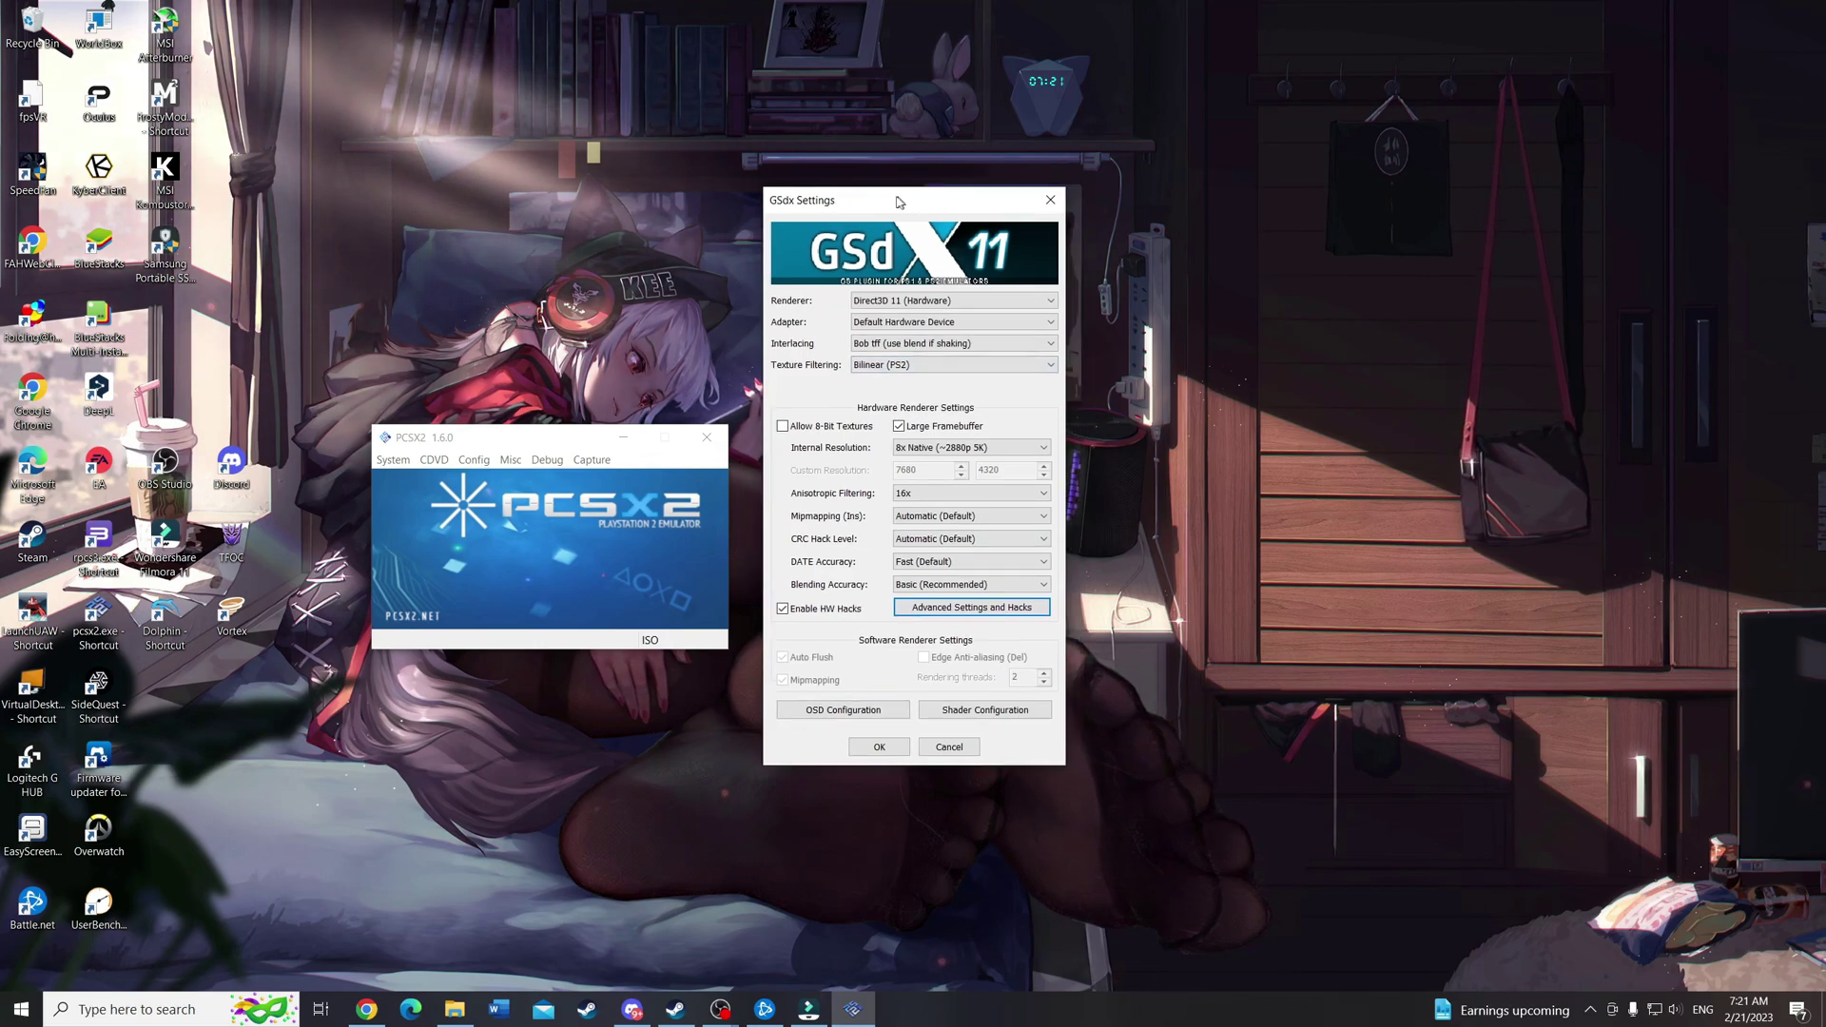
drag(922, 190, 895, 209)
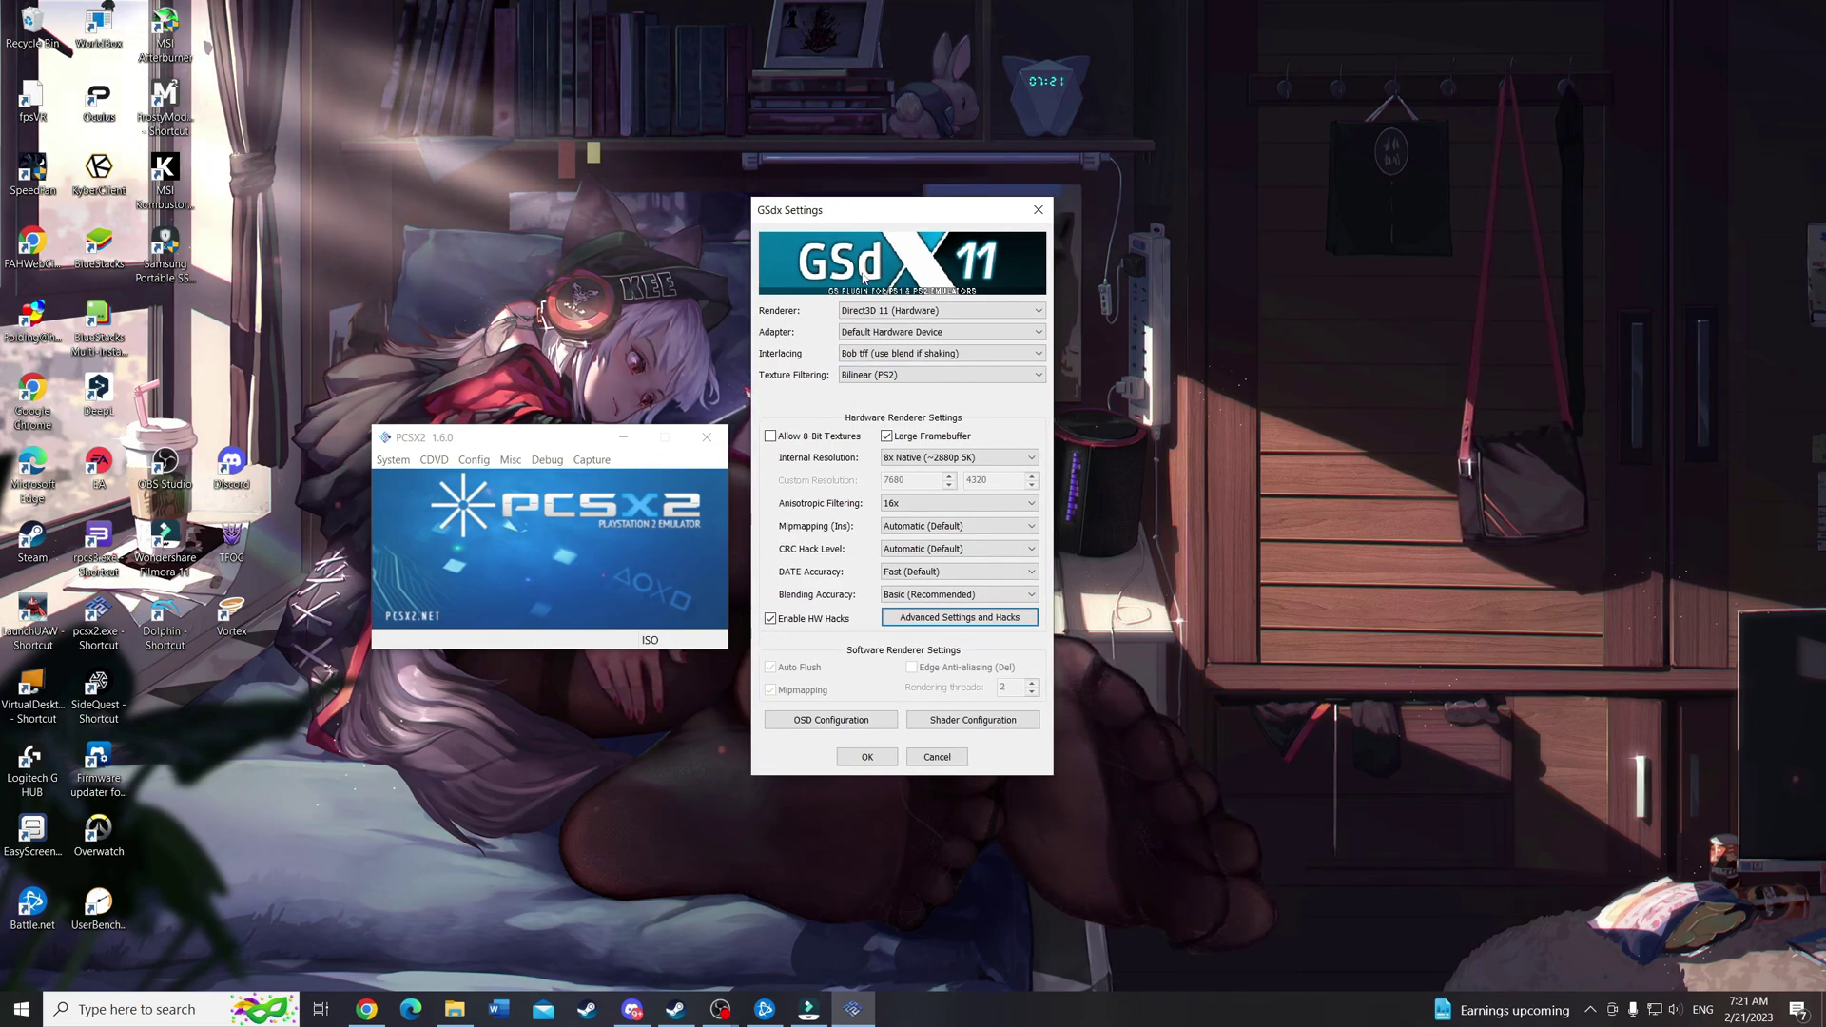